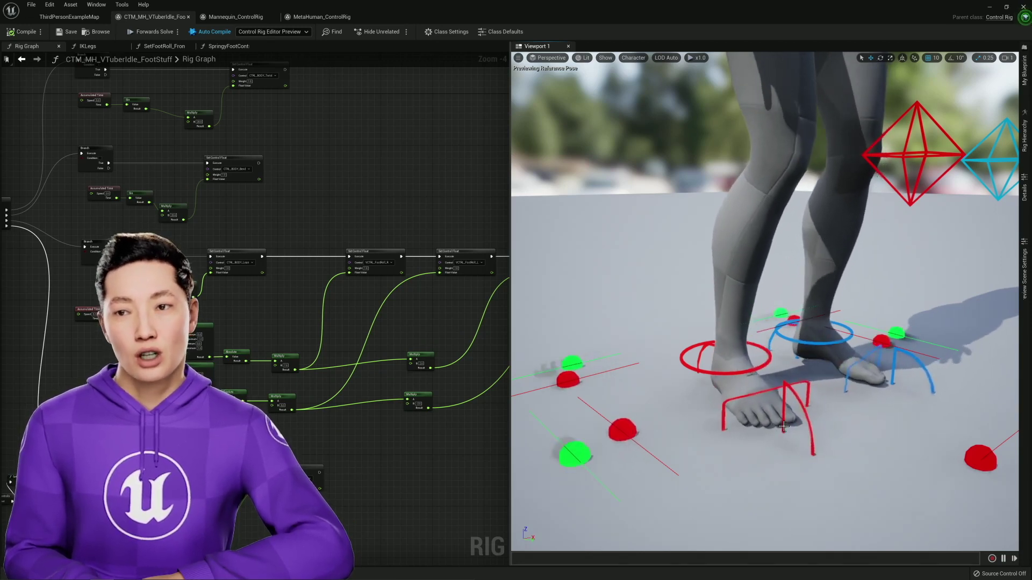
{"action": "right_click_drag", "start_coordinate": [784, 426], "coordinate": [779, 483]}
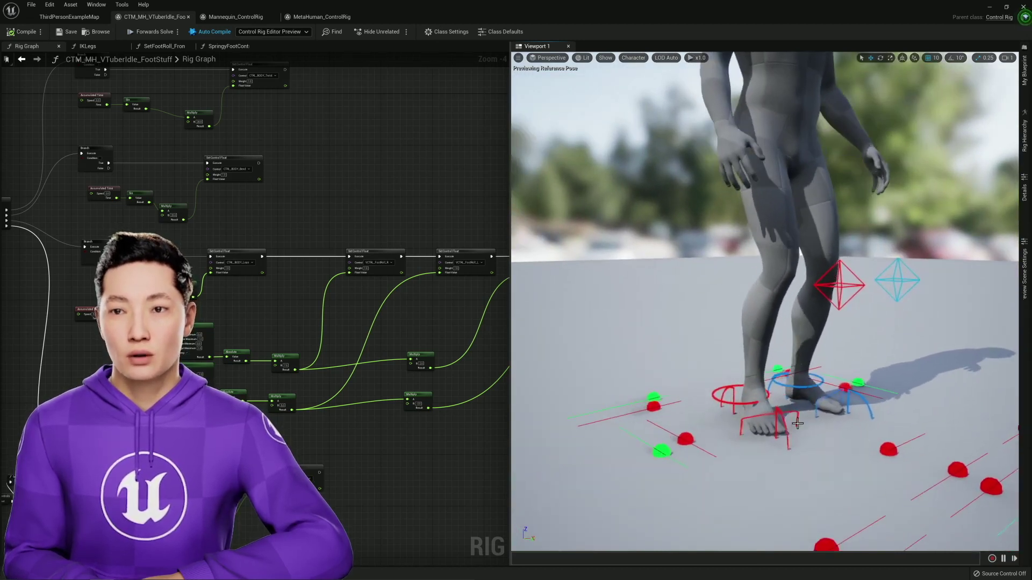
{"action": "right_click_drag", "start_coordinate": [126, 269], "coordinate": [195, 268]}
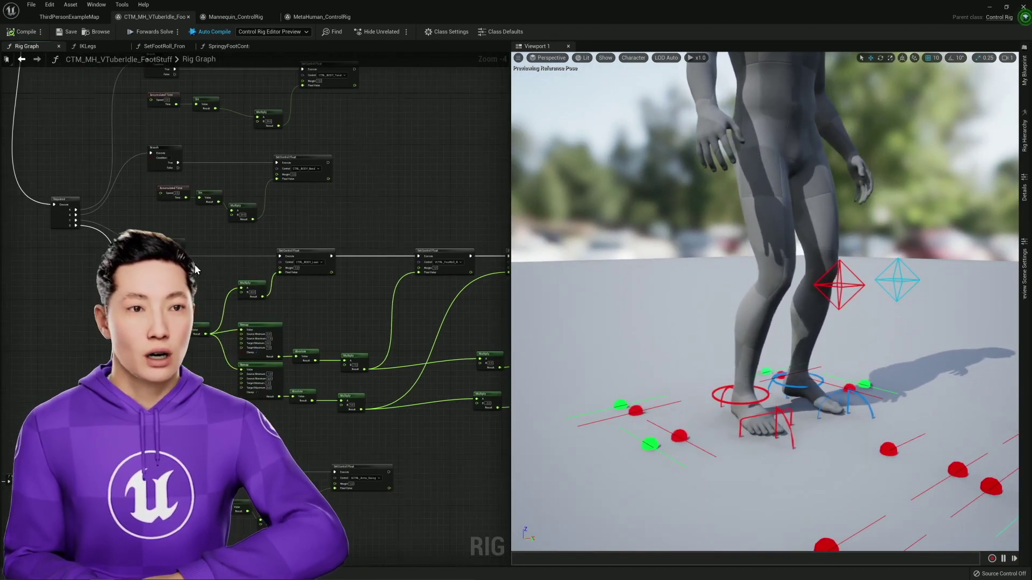
{"action": "scroll", "coordinate": [96, 238], "scroll_direction": "up", "scroll_amount": 3}
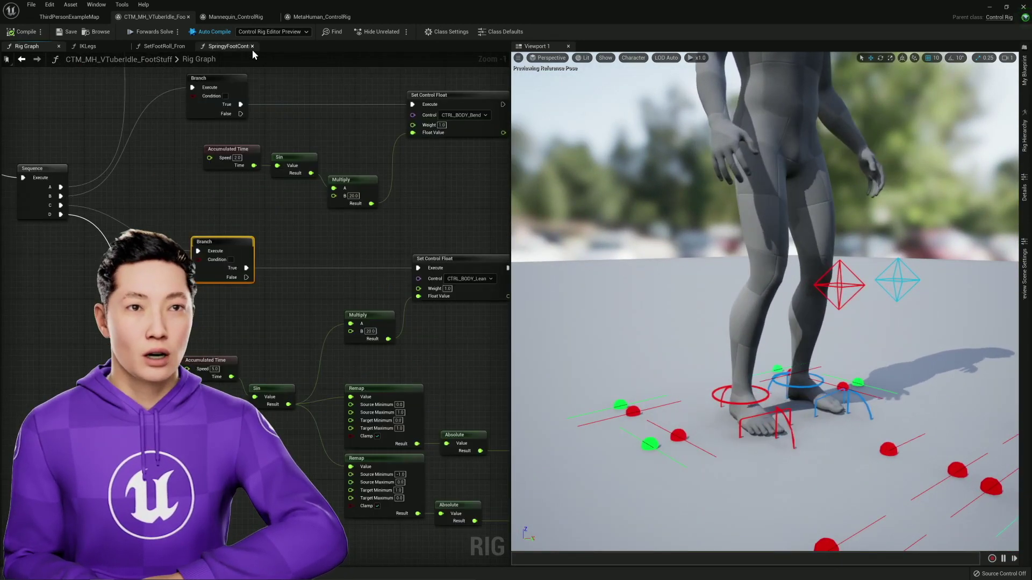
Step: Switch to MetaHuman_ControlRig and raise the right foot's IK control off the ground
{"action": "left_click", "coordinate": [334, 21]}
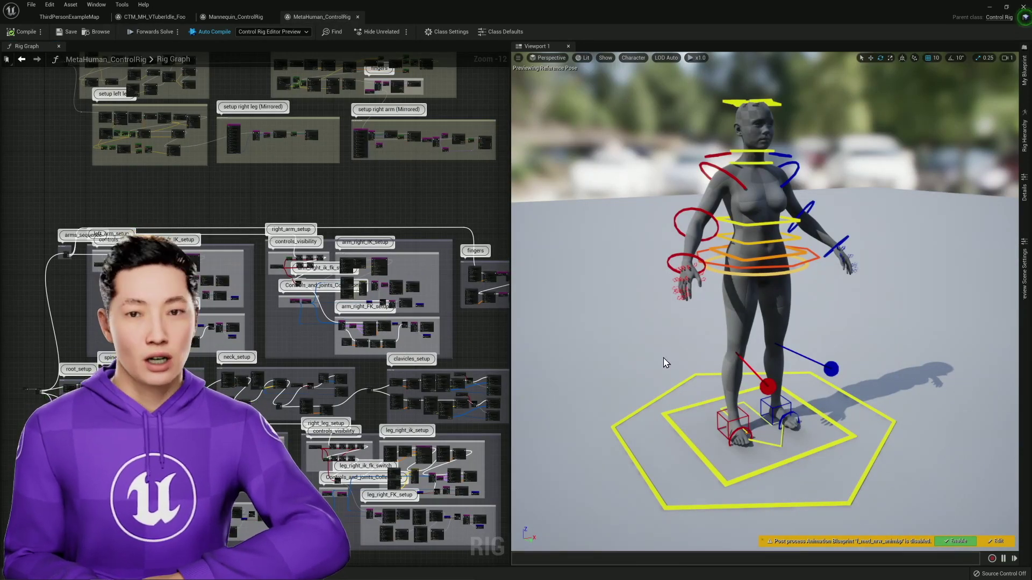
{"action": "left_click", "coordinate": [746, 410]}
{"action": "key", "text": "f"}
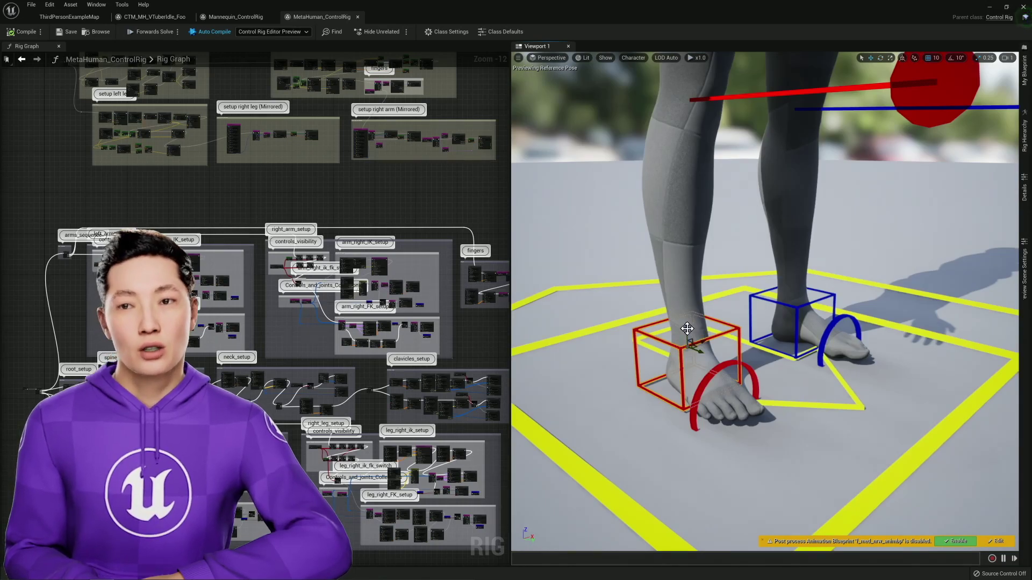
{"action": "left_click_drag", "start_coordinate": [686, 328], "coordinate": [695, 287]}
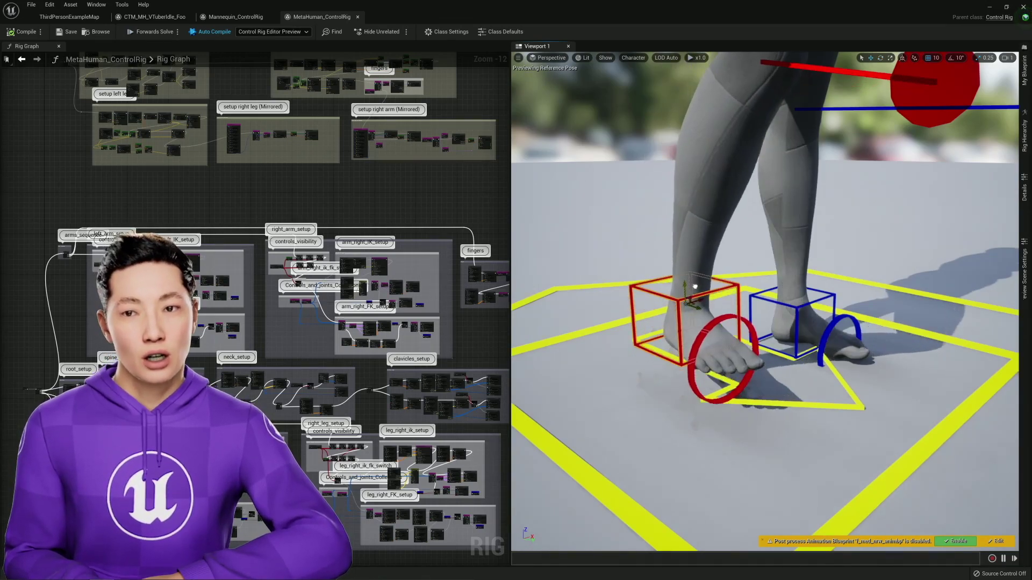
Step: Rotate the right toe control to bend the toes up, and tilt the right foot control so the heel is raised
{"action": "left_click", "coordinate": [738, 320]}
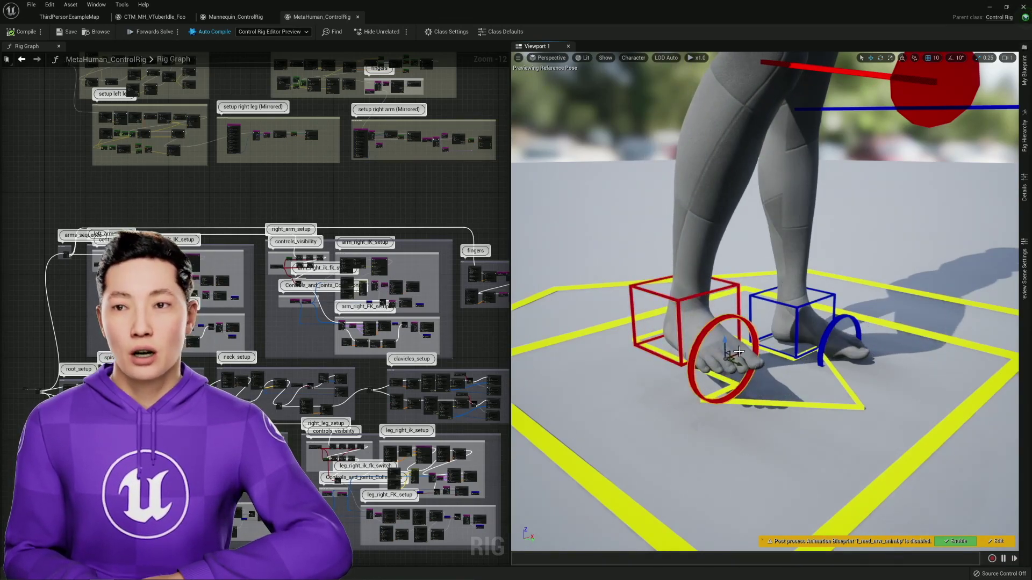
{"action": "left_click_drag", "start_coordinate": [725, 328], "coordinate": [715, 329]}
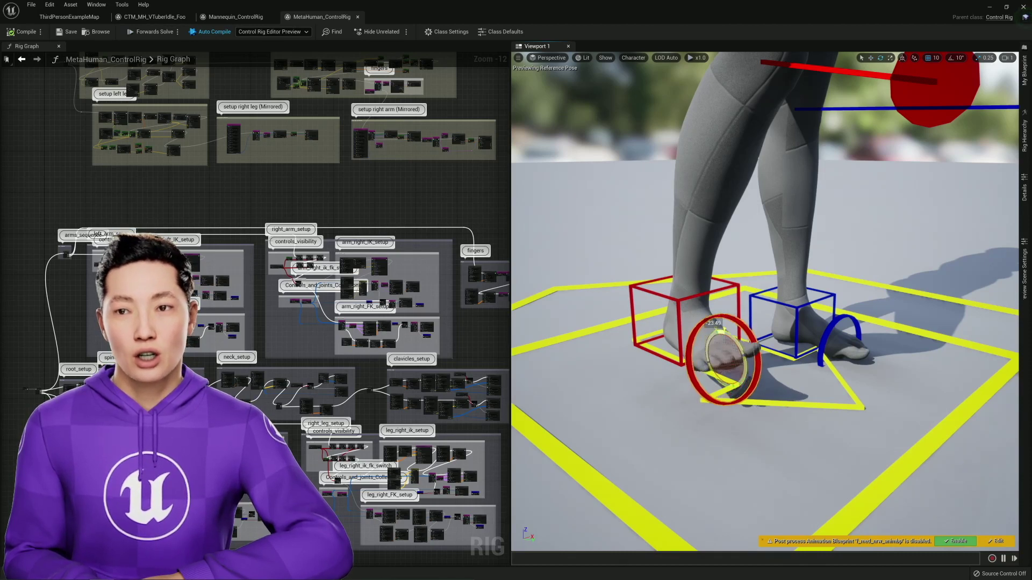
{"action": "left_click", "coordinate": [692, 292]}
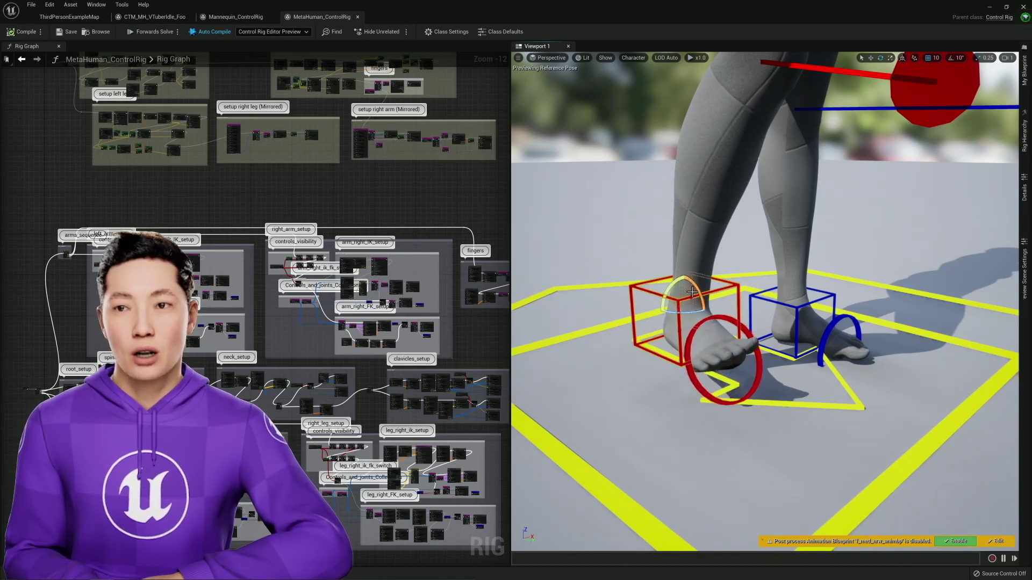
{"action": "left_click_drag", "start_coordinate": [698, 294], "coordinate": [687, 330]}
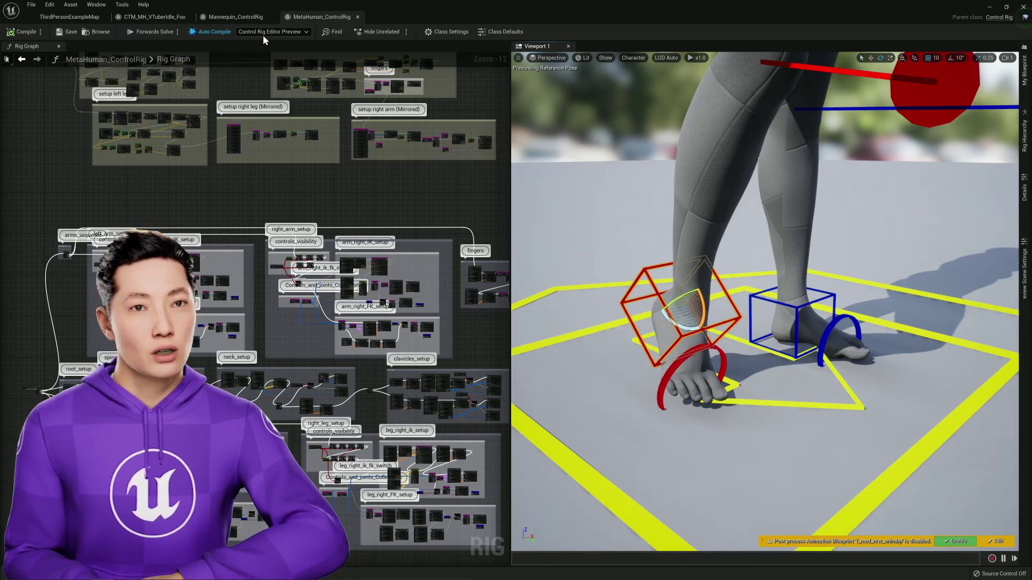
Step: Switch to Mannequin_ControlRig and rotate the right foot's ball control to lift the heel
{"action": "left_click", "coordinate": [239, 18]}
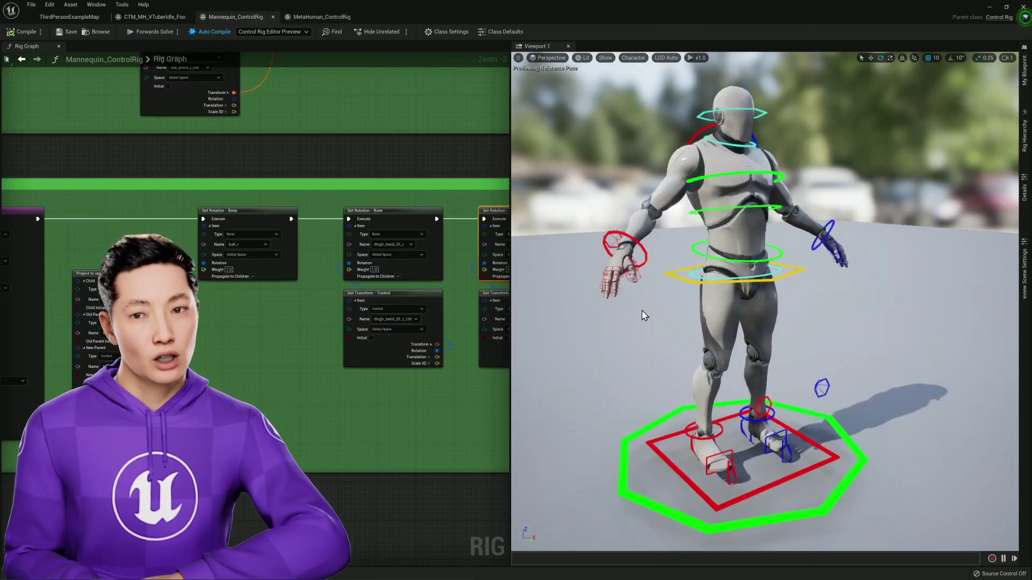
{"action": "right_click_drag", "start_coordinate": [757, 388], "coordinate": [758, 487]}
{"action": "right_click_drag", "start_coordinate": [757, 451], "coordinate": [764, 388]}
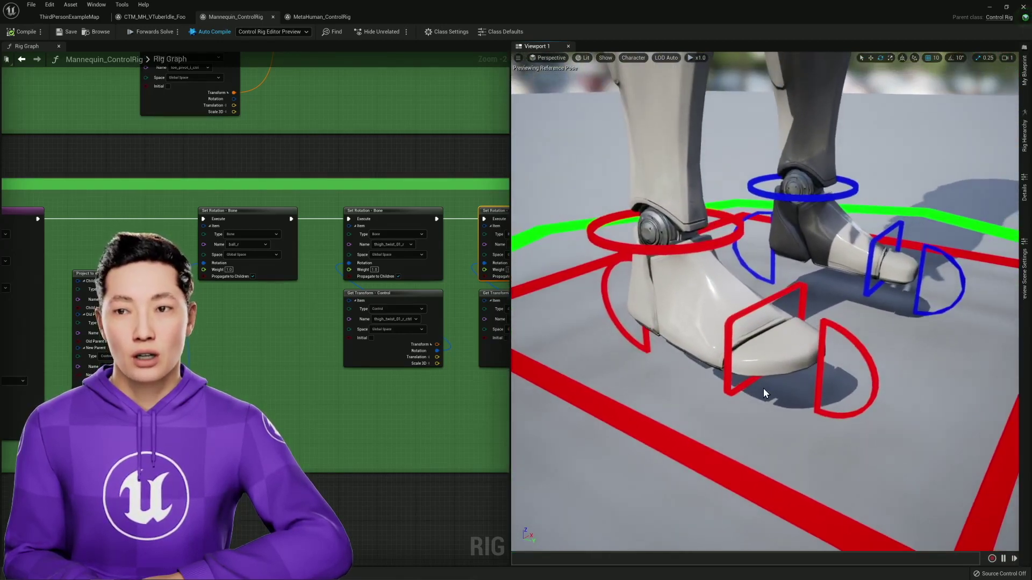
{"action": "left_click", "coordinate": [743, 313]}
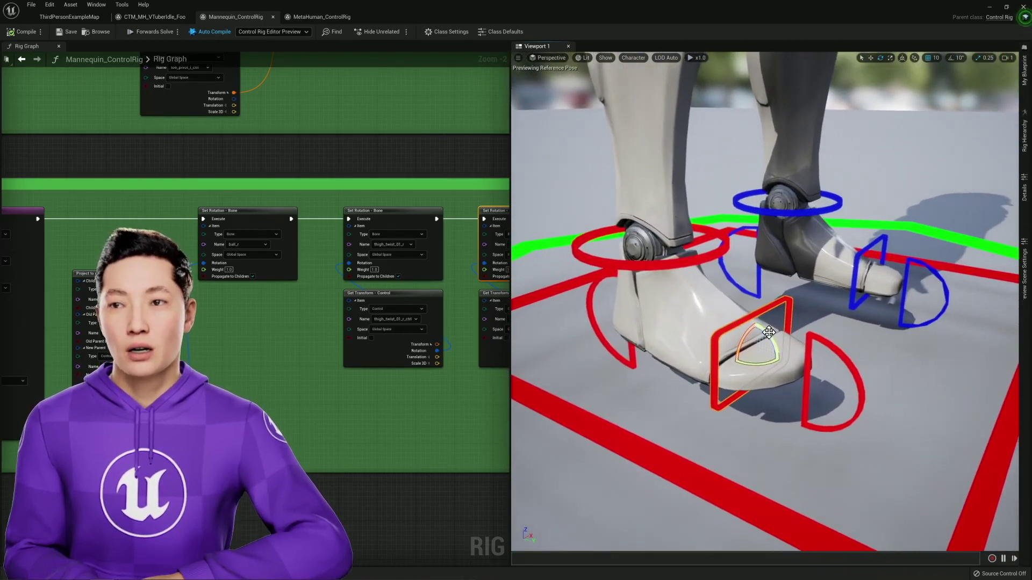
{"action": "left_click_drag", "start_coordinate": [769, 334], "coordinate": [784, 353]}
Step: Try rotating the mannequin's right toe-tip, heel and ball controls, and undo the last ball rotation
{"action": "left_click", "coordinate": [835, 383]}
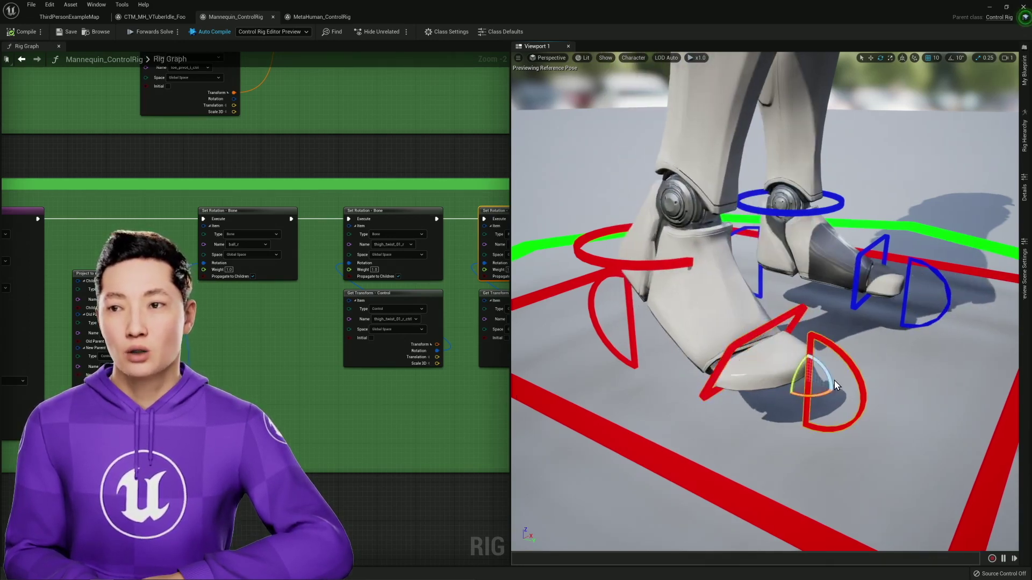
{"action": "left_click_drag", "start_coordinate": [821, 393], "coordinate": [784, 394]}
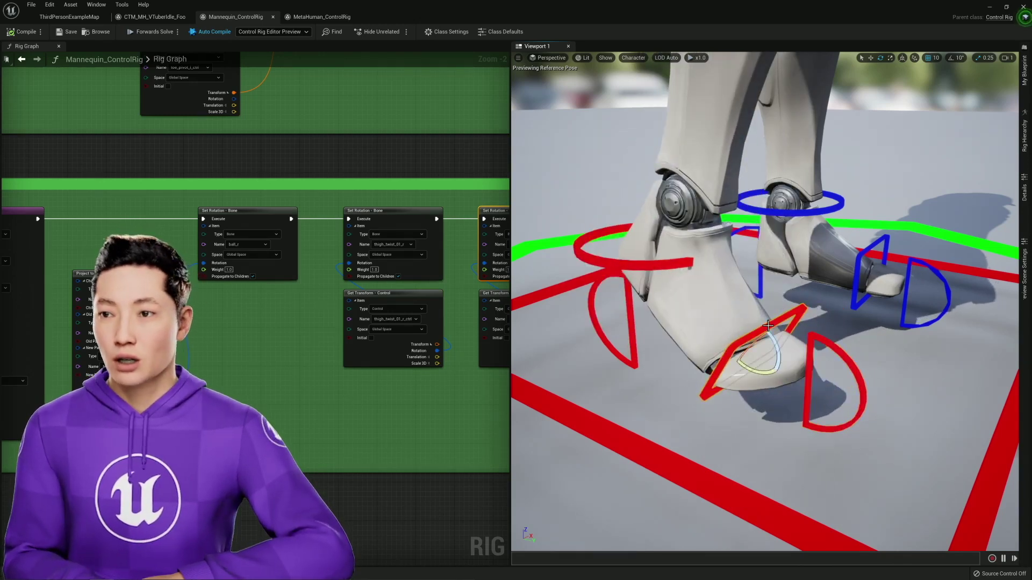
{"action": "left_click_drag", "start_coordinate": [767, 326], "coordinate": [652, 357]}
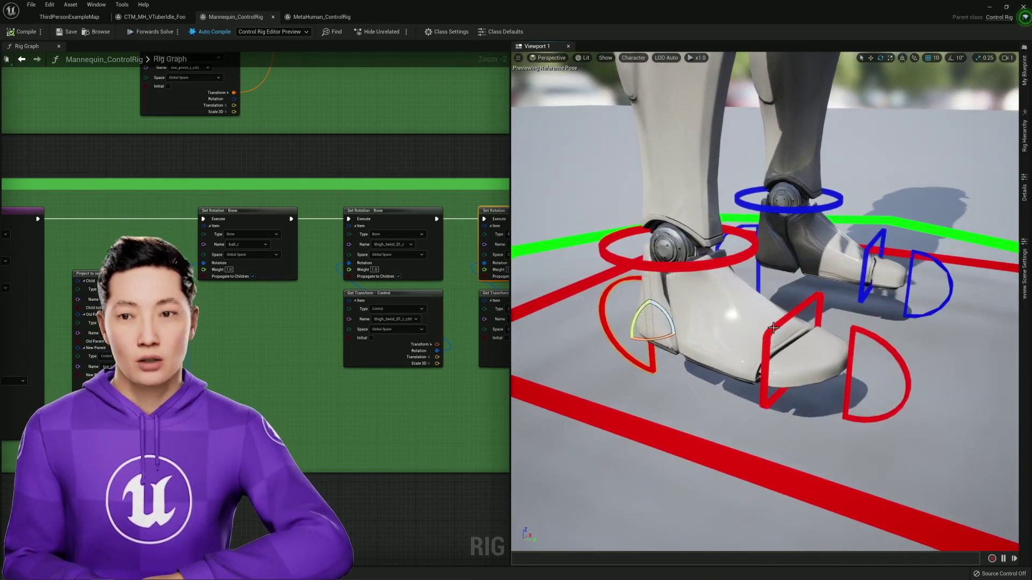
{"action": "mouse_move", "coordinate": [805, 333]}
{"action": "left_mouse_down"}
{"action": "mouse_move", "coordinate": [787, 339]}
{"action": "mouse_move", "coordinate": [774, 325]}
{"action": "mouse_move", "coordinate": [766, 348]}
{"action": "mouse_move", "coordinate": [770, 328]}
{"action": "mouse_move", "coordinate": [809, 330]}
{"action": "left_mouse_up"}
{"action": "key", "text": "ctrl+z"}
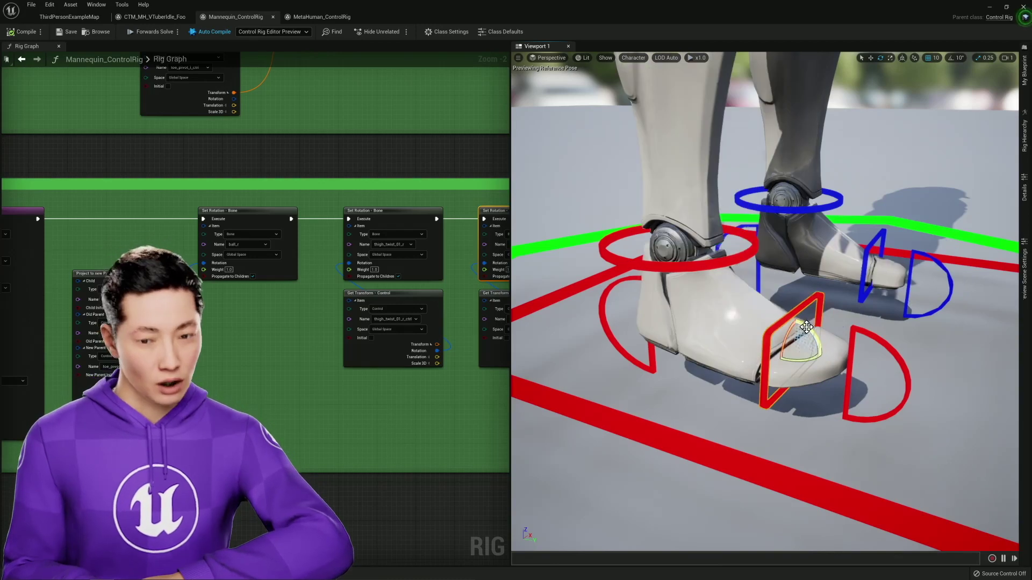
Step: Compare the right foot controls in MetaHuman_ControlRig with those in Mannequin_ControlRig
{"action": "left_click", "coordinate": [325, 20]}
{"action": "mouse_move", "coordinate": [715, 281]}
{"action": "right_mouse_down"}
{"action": "mouse_move", "coordinate": [747, 258]}
{"action": "mouse_move", "coordinate": [715, 281]}
{"action": "right_mouse_up"}
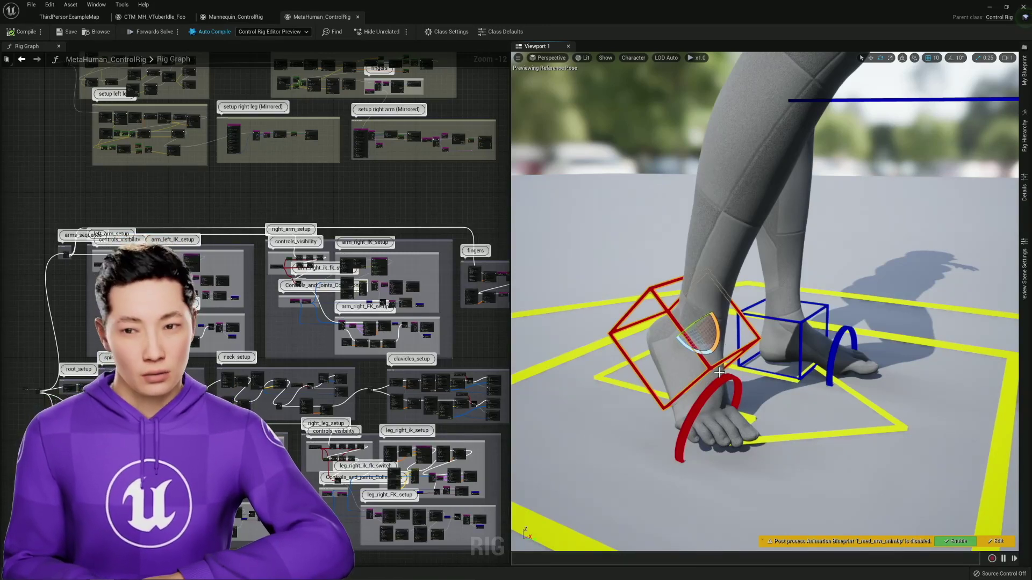
{"action": "left_click", "coordinate": [234, 19]}
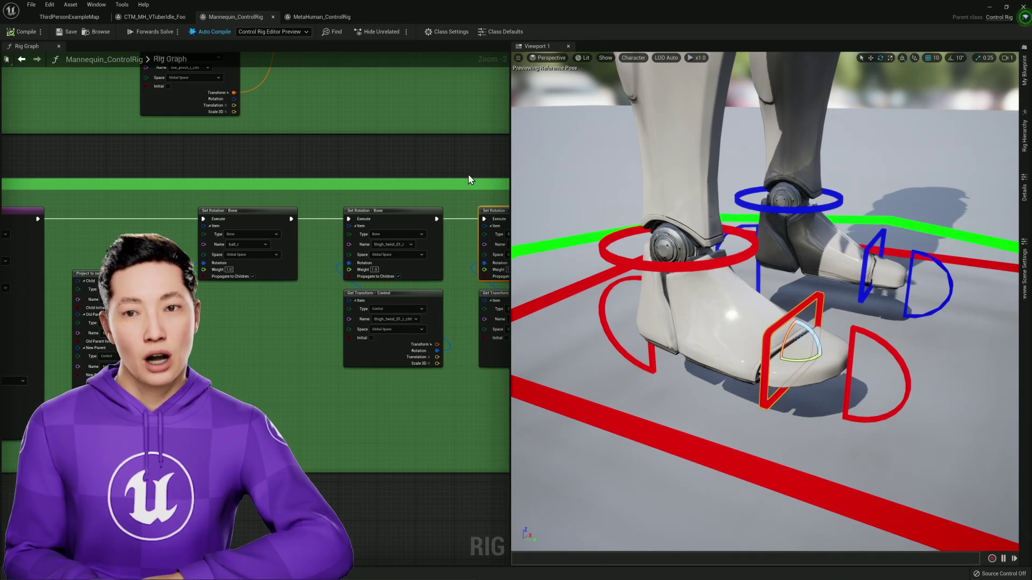
Step: Switch to CTM_MH_VTuberIdle_FootStuff and move the nearest red slider control beside the right foot along its line
{"action": "left_click", "coordinate": [160, 19]}
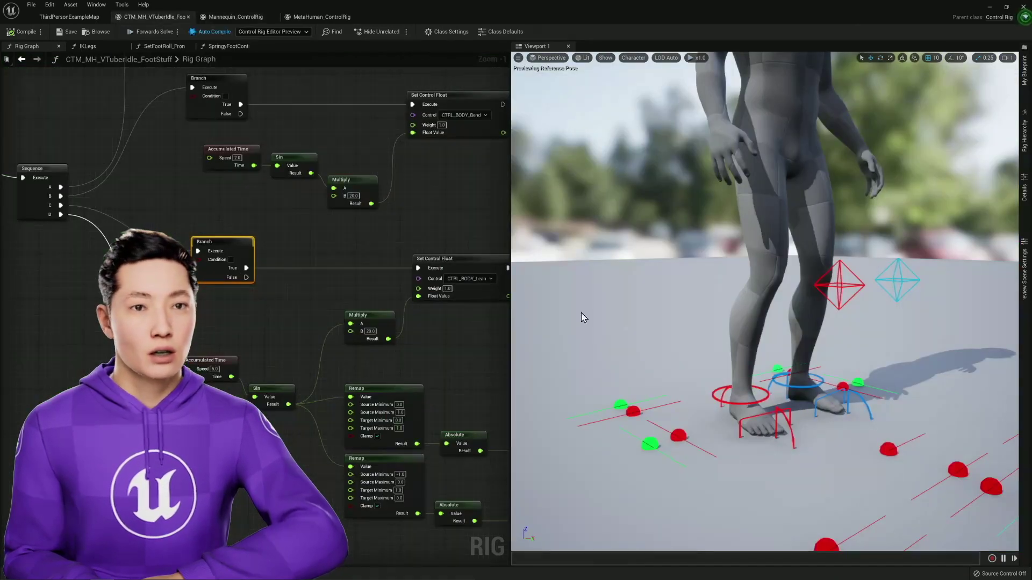
{"action": "right_click_drag", "start_coordinate": [714, 269], "coordinate": [714, 223]}
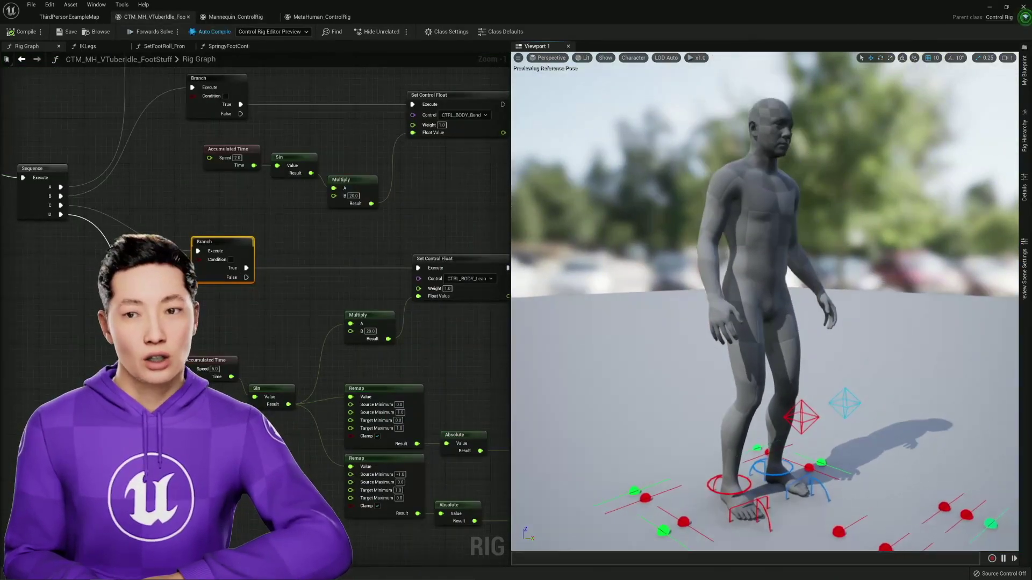
{"action": "right_click_drag", "start_coordinate": [750, 347], "coordinate": [750, 363]}
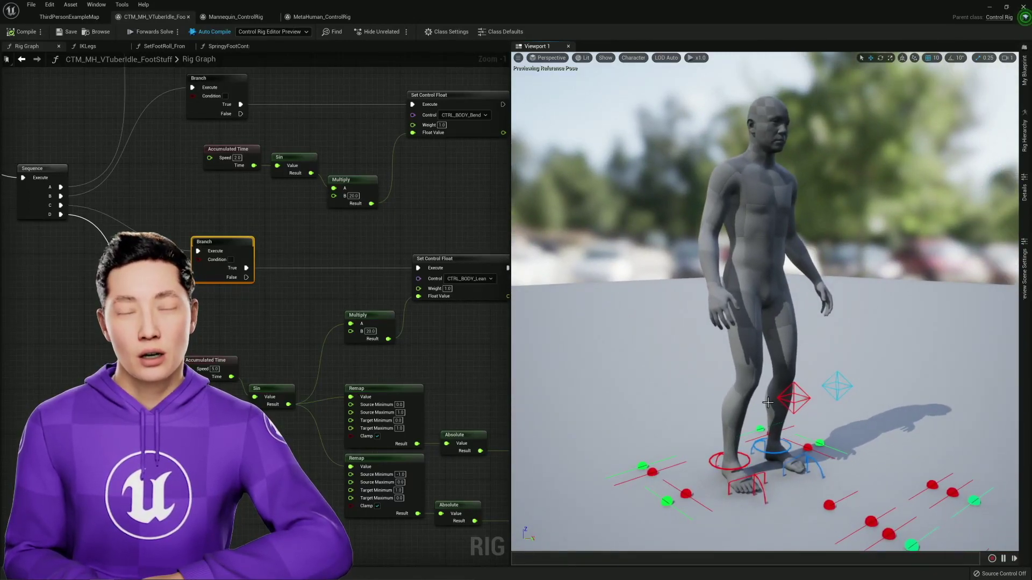
{"action": "right_click_drag", "start_coordinate": [768, 403], "coordinate": [828, 429]}
{"action": "key", "text": "w"}
{"action": "key", "text": "a"}
{"action": "key", "text": "w"}
{"action": "key", "text": "s"}
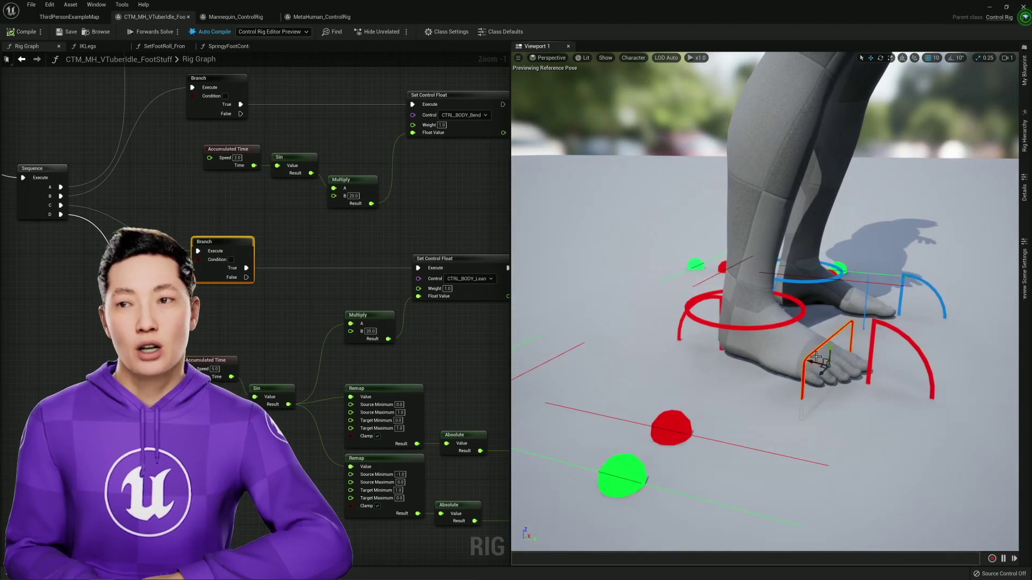
{"action": "right_click_drag", "start_coordinate": [807, 350], "coordinate": [812, 389]}
{"action": "left_click_drag", "start_coordinate": [785, 325], "coordinate": [688, 387]}
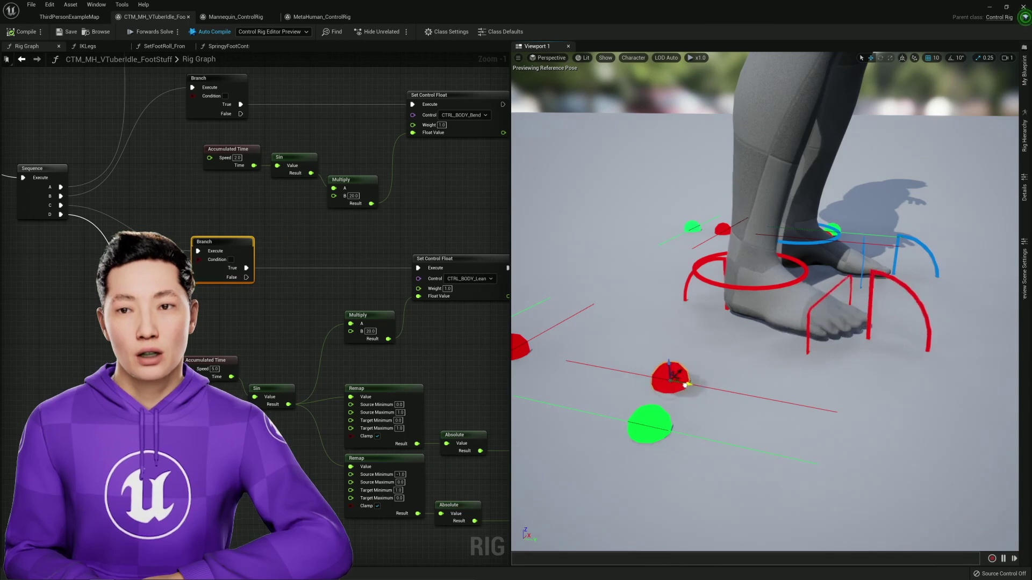
{"action": "left_click_drag", "start_coordinate": [685, 385], "coordinate": [601, 387]}
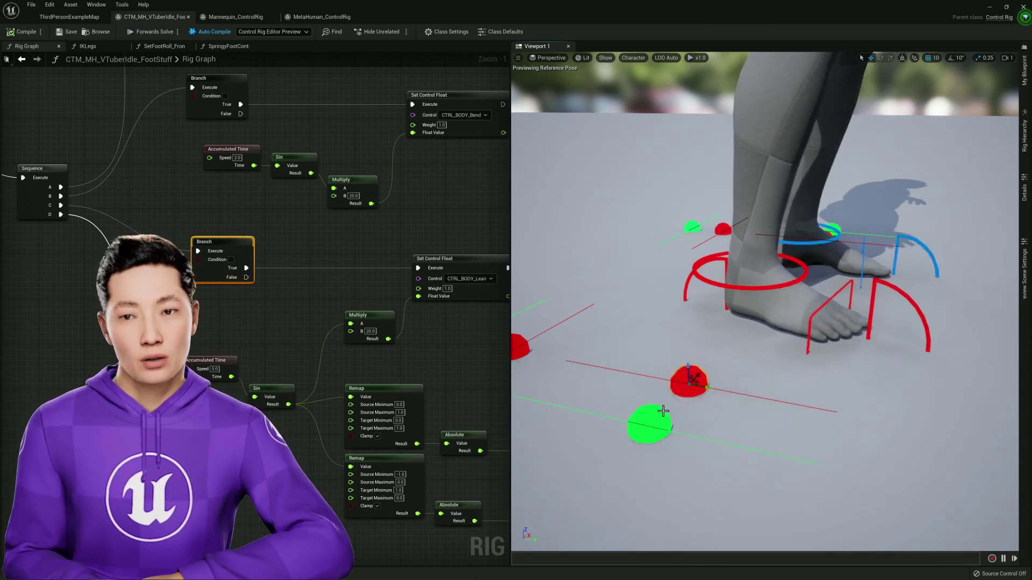
Step: Move the two green slider controls beside the right foot to raise its heel and adjust the foot's roll
{"action": "right_click_drag", "start_coordinate": [668, 424], "coordinate": [607, 417]}
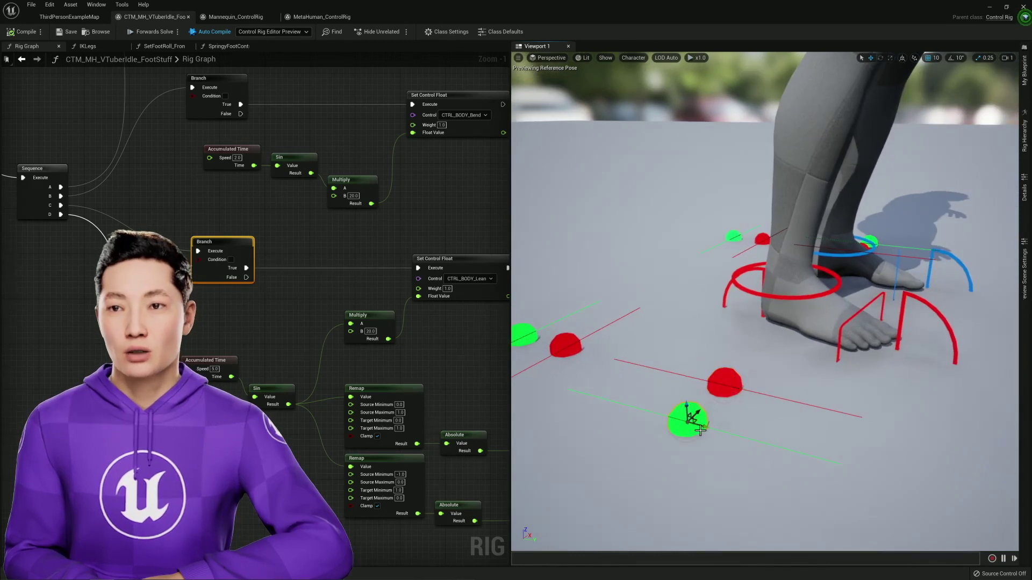
{"action": "left_click_drag", "start_coordinate": [700, 430], "coordinate": [772, 425]}
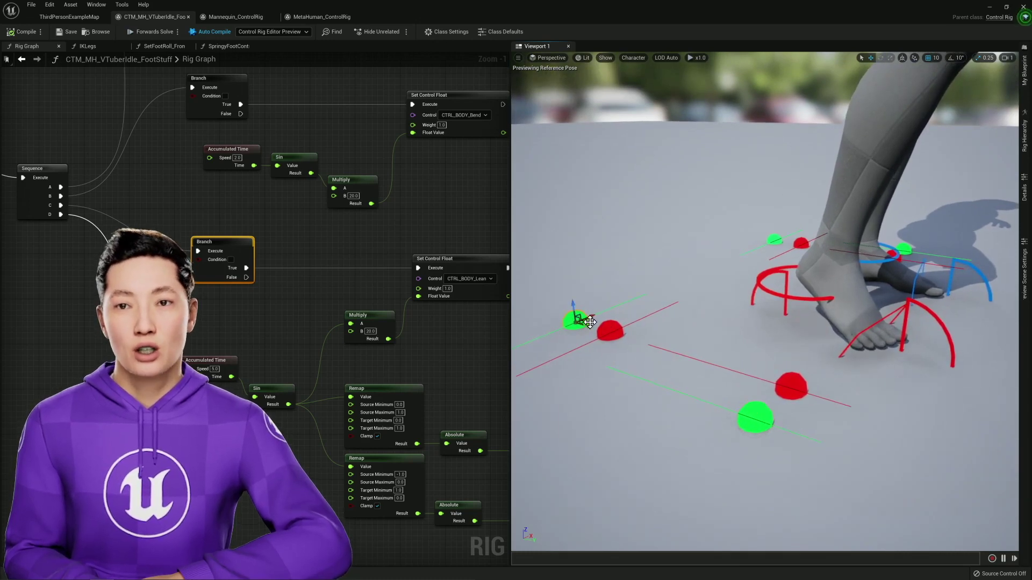
{"action": "mouse_move", "coordinate": [594, 314]}
{"action": "left_mouse_down"}
{"action": "mouse_move", "coordinate": [603, 306]}
{"action": "mouse_move", "coordinate": [530, 339]}
{"action": "mouse_move", "coordinate": [633, 290]}
{"action": "mouse_move", "coordinate": [591, 315]}
{"action": "left_mouse_up"}
{"action": "right_click_drag", "start_coordinate": [697, 335], "coordinate": [658, 329]}
{"action": "left_click_drag", "start_coordinate": [646, 322], "coordinate": [604, 343]}
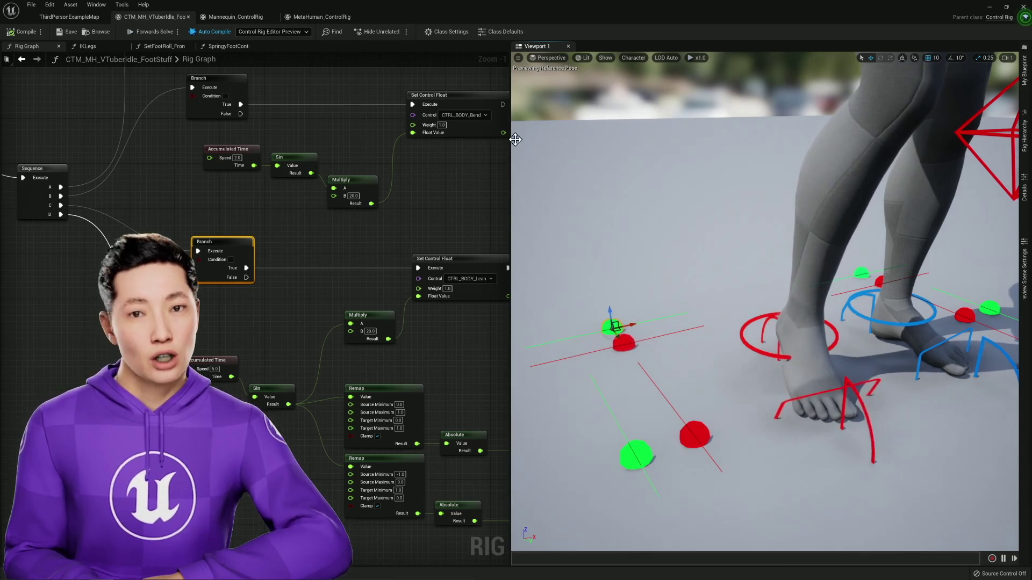
Step: Move the front green slider control beside the left foot along its line to lift the left heel
{"action": "right_click_drag", "start_coordinate": [515, 140], "coordinate": [516, 180]}
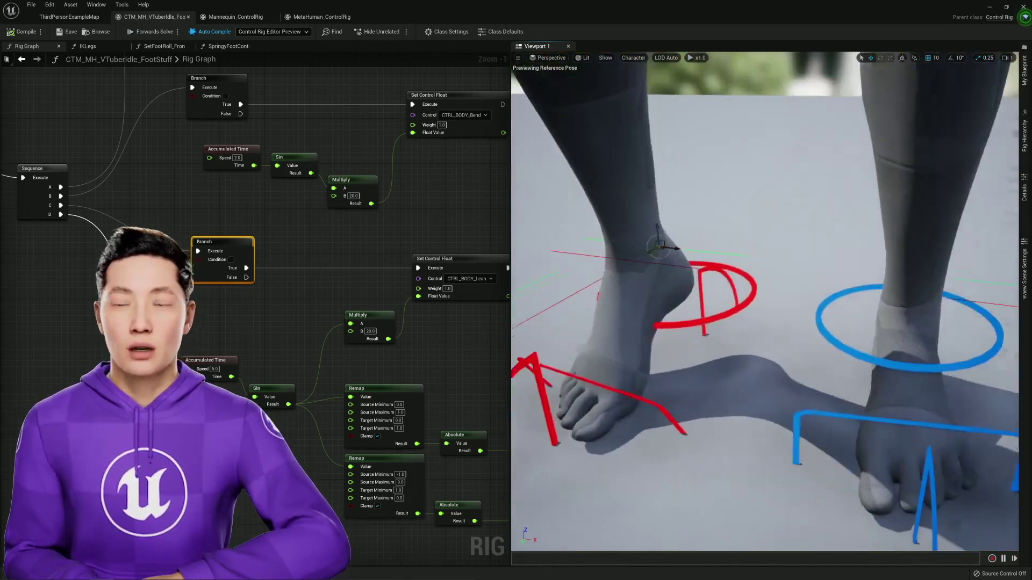
{"action": "right_click_drag", "start_coordinate": [765, 301], "coordinate": [814, 323]}
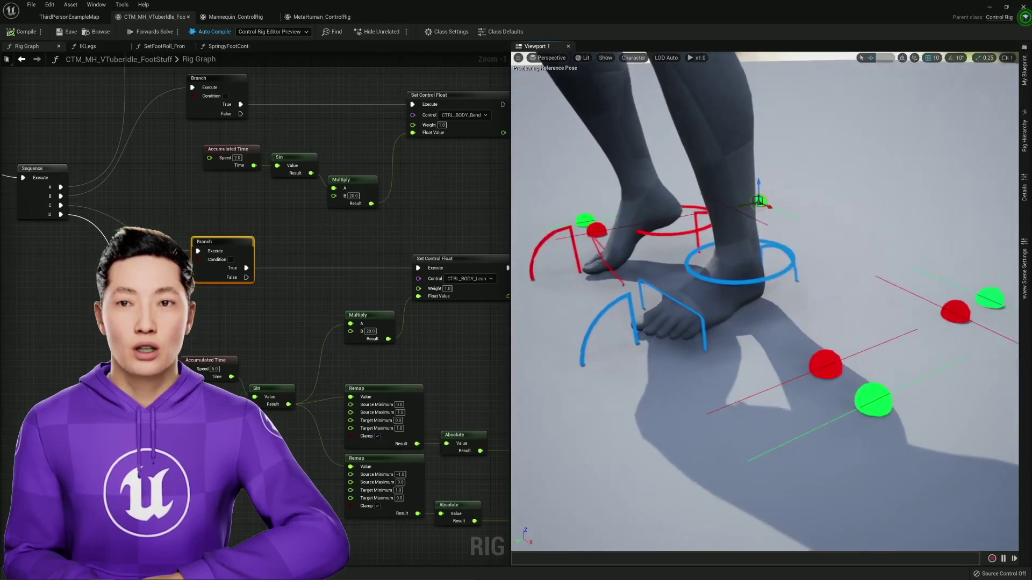
{"action": "right_click_drag", "start_coordinate": [857, 384], "coordinate": [882, 397]}
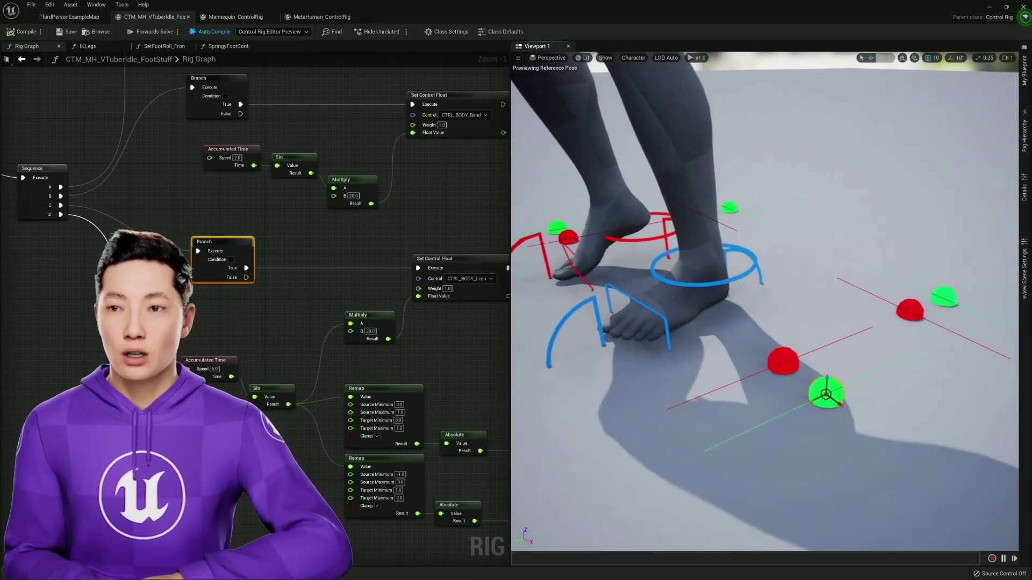
{"action": "left_click_drag", "start_coordinate": [810, 406], "coordinate": [737, 436]}
{"action": "right_click_drag", "start_coordinate": [752, 430], "coordinate": [786, 419]}
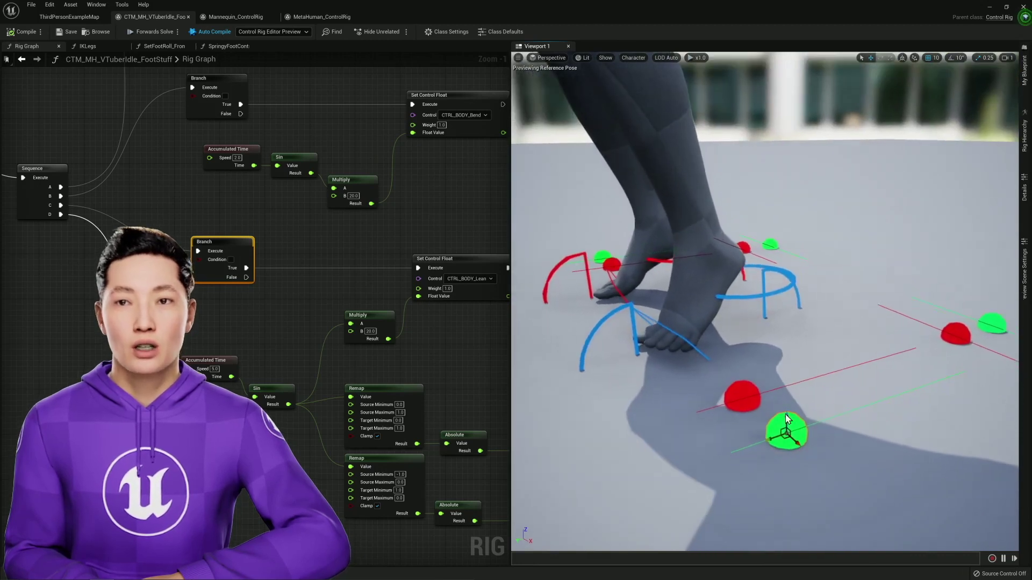
{"action": "left_click_drag", "start_coordinate": [769, 439], "coordinate": [913, 387]}
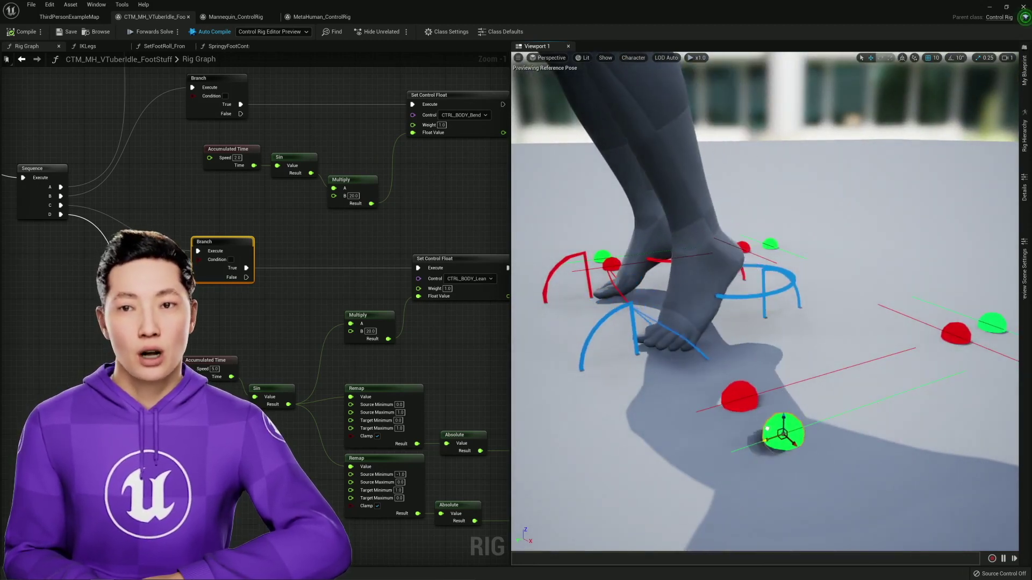
{"action": "mouse_move", "coordinate": [767, 430]}
{"action": "left_mouse_down"}
{"action": "mouse_move", "coordinate": [903, 381]}
{"action": "mouse_move", "coordinate": [775, 426]}
{"action": "left_mouse_up"}
Step: Adjust the other green slider control near the left foot along its line
{"action": "right_click_drag", "start_coordinate": [775, 427], "coordinate": [873, 373]}
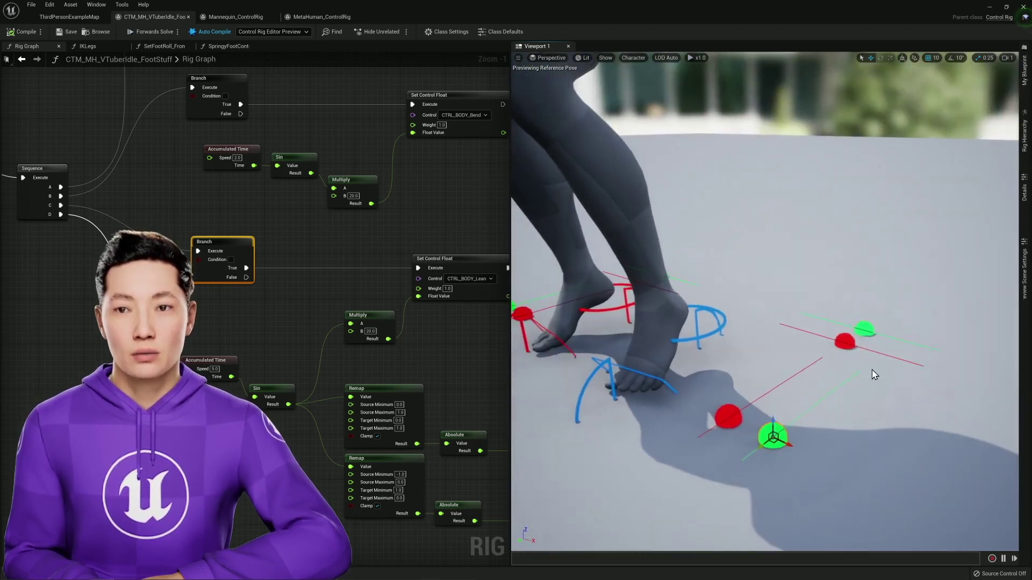
{"action": "left_click", "coordinate": [865, 328]}
{"action": "left_click_drag", "start_coordinate": [908, 344], "coordinate": [870, 336]}
{"action": "right_click_drag", "start_coordinate": [871, 336], "coordinate": [935, 245]}
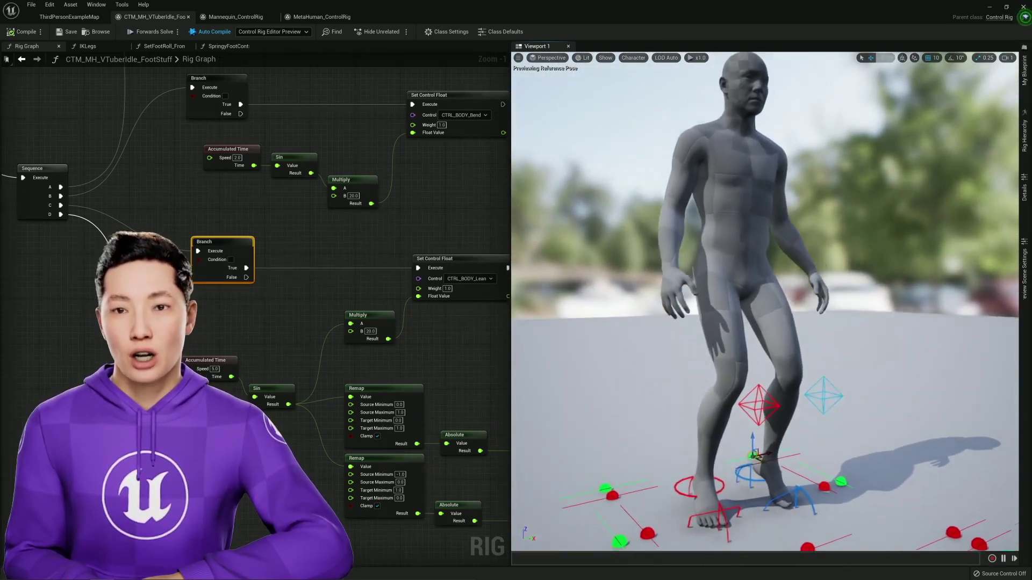
Step: Compile and save the rig, and enable the Condition of the Branch that drives the CTRL_BODY_Lean Set Control Float node
{"action": "right_click_drag", "start_coordinate": [785, 384], "coordinate": [663, 274]}
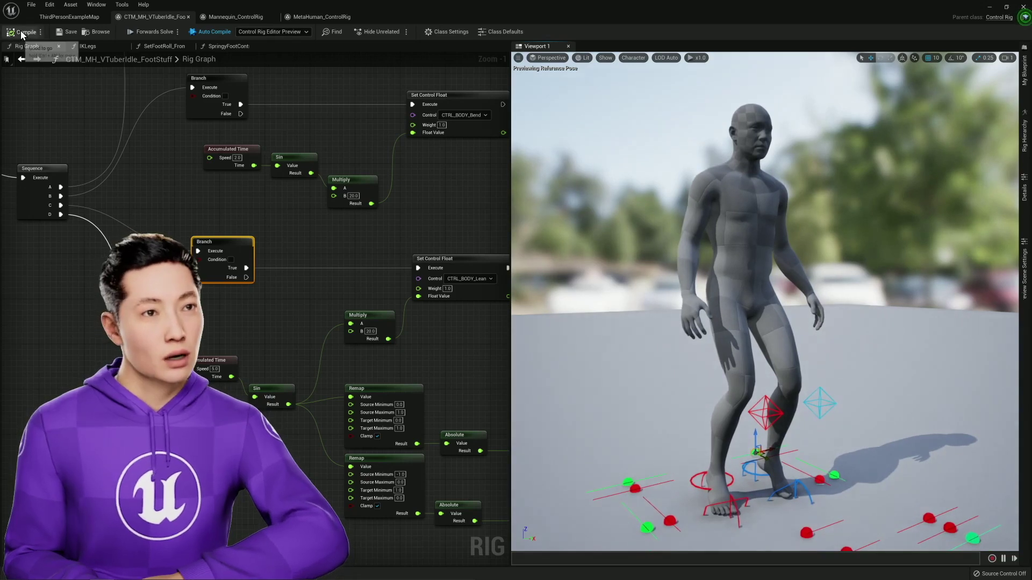
{"action": "left_click", "coordinate": [67, 32]}
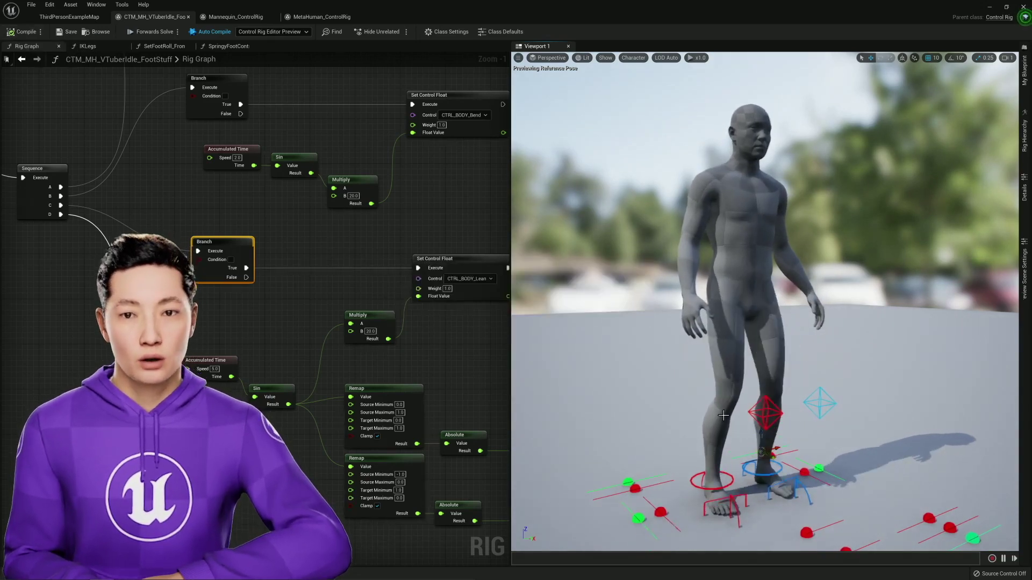
{"action": "left_click_drag", "start_coordinate": [708, 447], "coordinate": [724, 412], "text": "alt"}
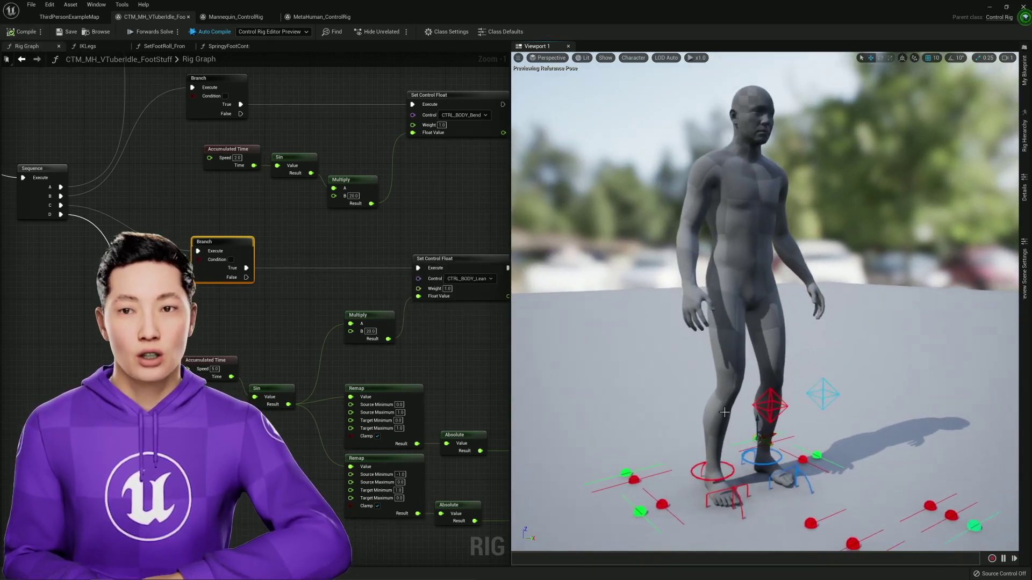
{"action": "left_click", "coordinate": [231, 259]}
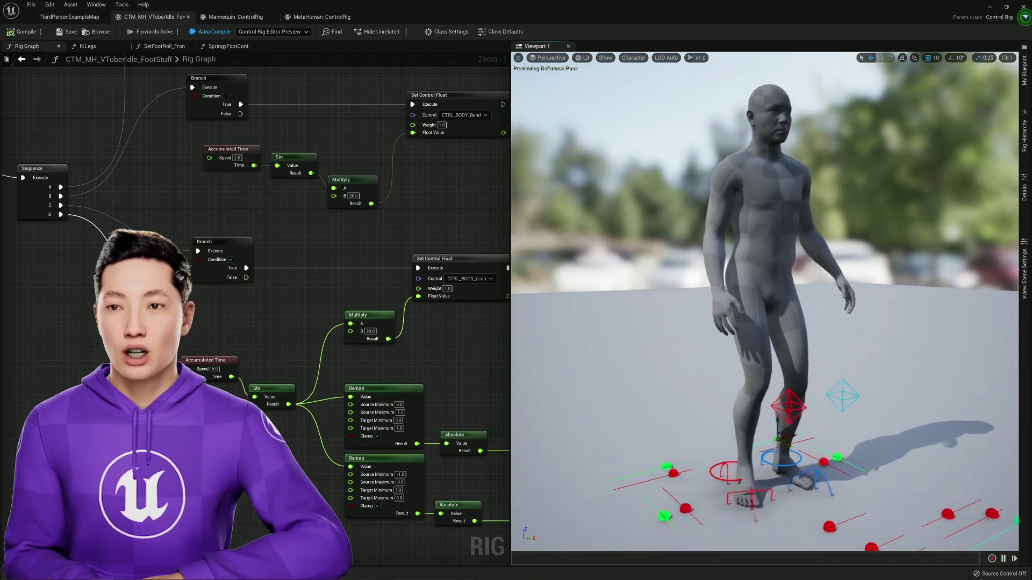
{"action": "right_click_drag", "start_coordinate": [765, 302], "coordinate": [757, 328]}
{"action": "right_click_drag", "start_coordinate": [771, 402], "coordinate": [770, 414]}
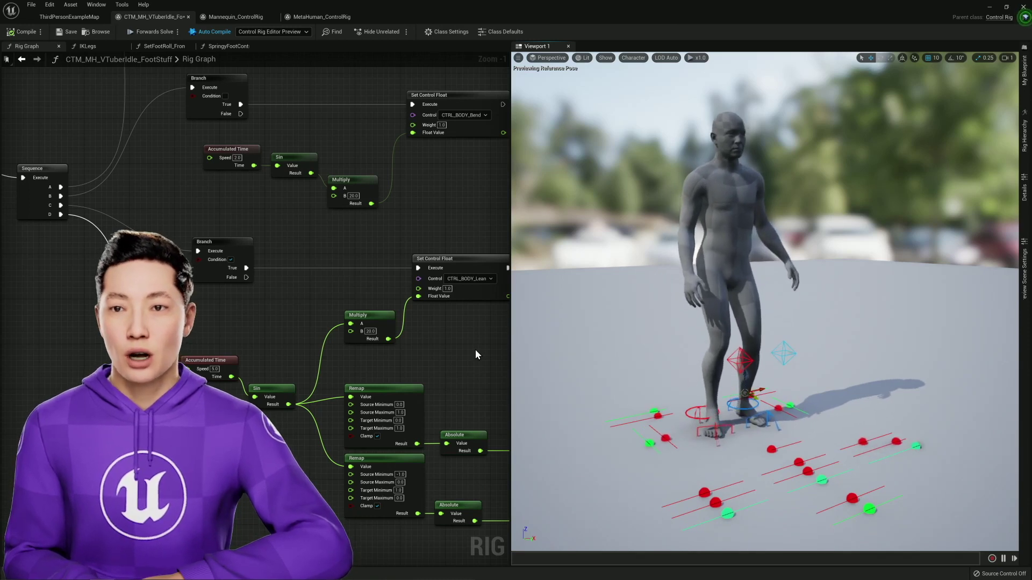
{"action": "mouse_move", "coordinate": [662, 359]}
{"action": "right_mouse_down"}
{"action": "mouse_move", "coordinate": [582, 365]}
{"action": "mouse_move", "coordinate": [593, 386]}
{"action": "mouse_move", "coordinate": [625, 362]}
{"action": "mouse_move", "coordinate": [649, 375]}
{"action": "mouse_move", "coordinate": [665, 359]}
{"action": "right_mouse_up"}
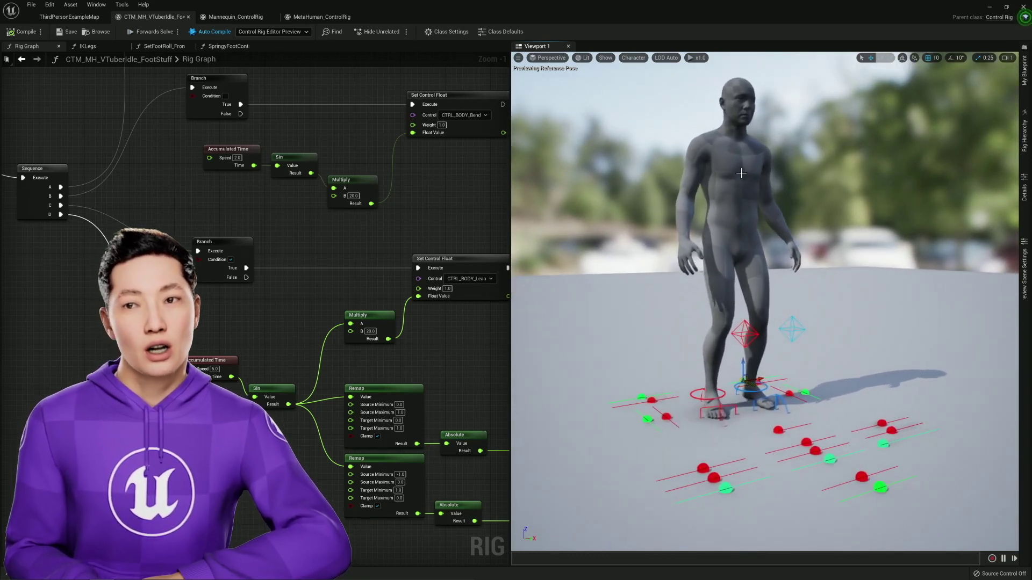
Step: Enable the Condition of the Branch in the SQUAT DANCE group and inspect the feet and their slider controls up close
{"action": "scroll", "coordinate": [330, 291], "scroll_direction": "down", "scroll_amount": 3}
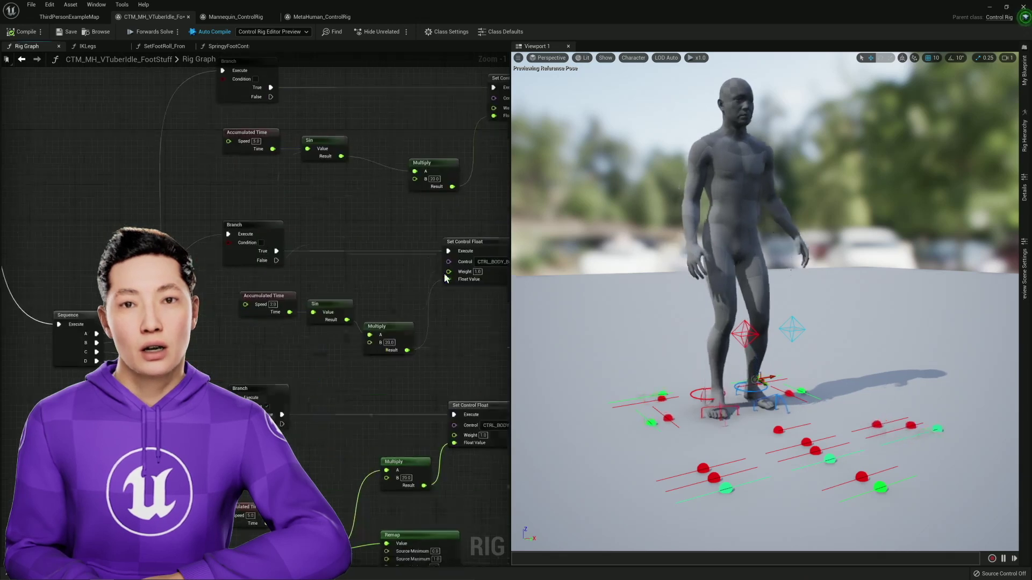
{"action": "scroll", "coordinate": [330, 290], "scroll_direction": "up", "scroll_amount": 4}
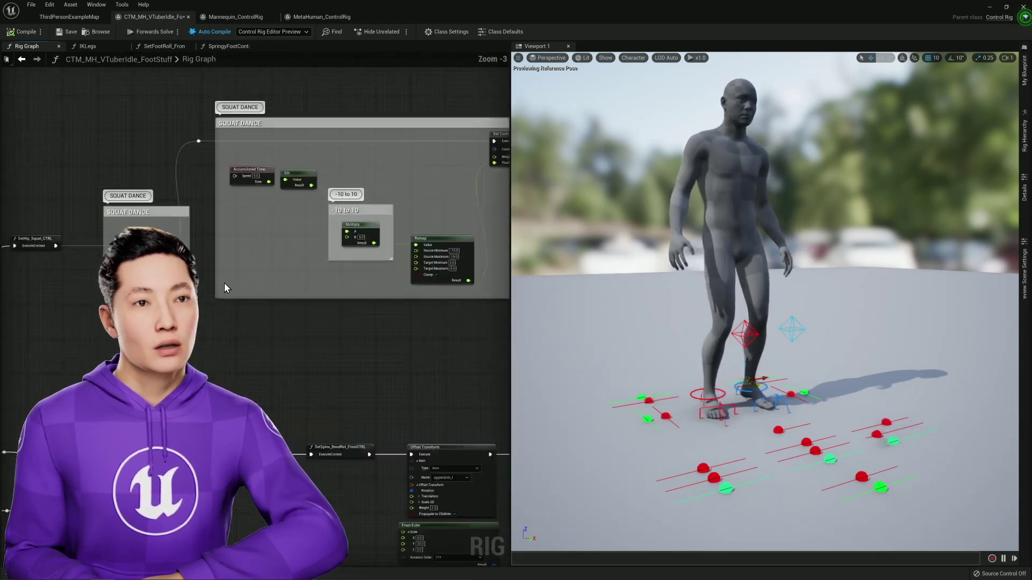
{"action": "left_click", "coordinate": [313, 253]}
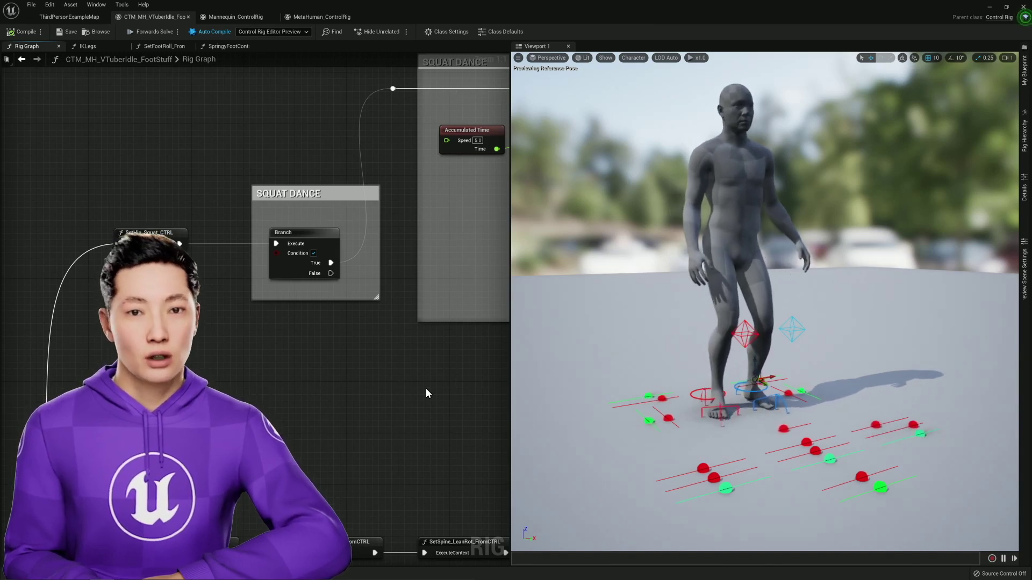
{"action": "right_click_drag", "start_coordinate": [634, 388], "coordinate": [631, 455]}
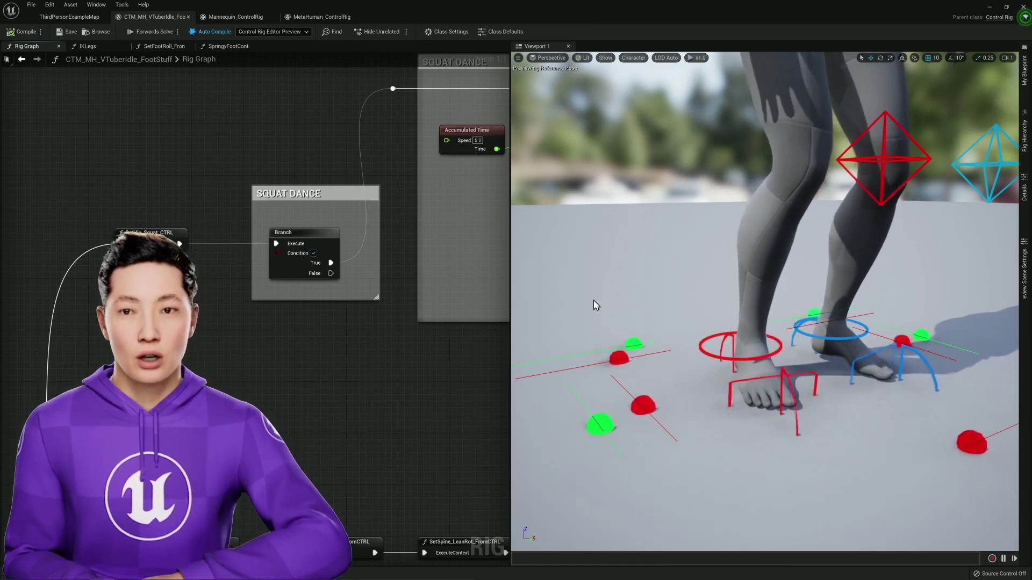
{"action": "right_click_drag", "start_coordinate": [594, 304], "coordinate": [672, 215]}
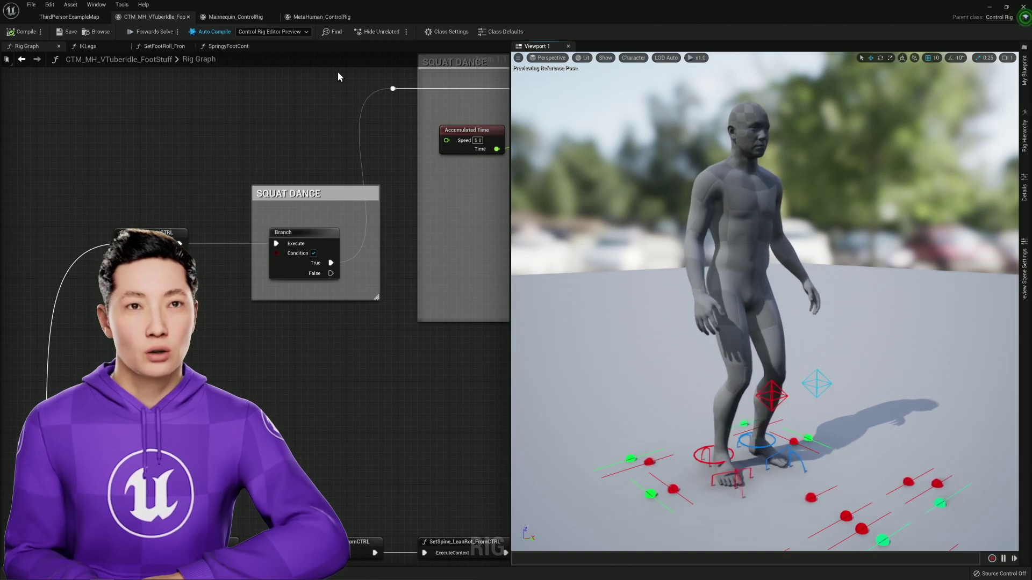
Step: Examine the foot controls in Mannequin_ControlRig and the leg setup graph in MetaHuman_ControlRig, ending back on Mannequin_ControlRig
{"action": "left_click", "coordinate": [243, 18]}
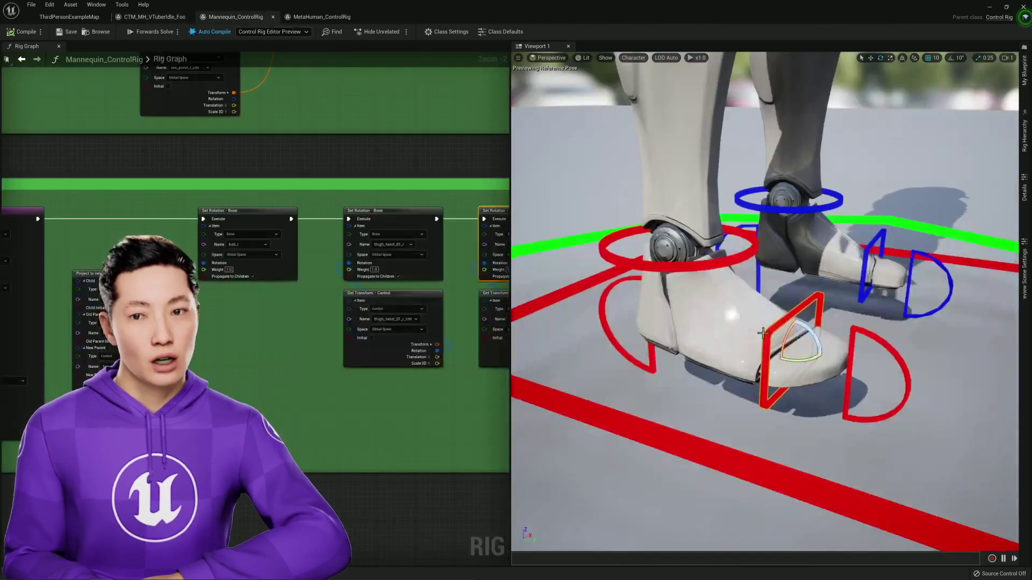
{"action": "left_click", "coordinate": [310, 16]}
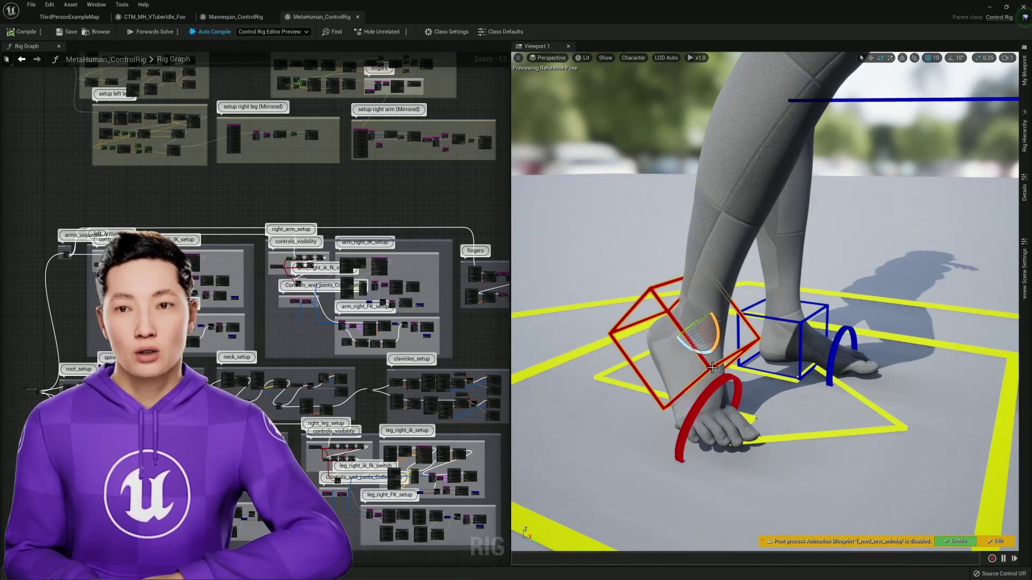
{"action": "right_click_drag", "start_coordinate": [488, 338], "coordinate": [476, 218]}
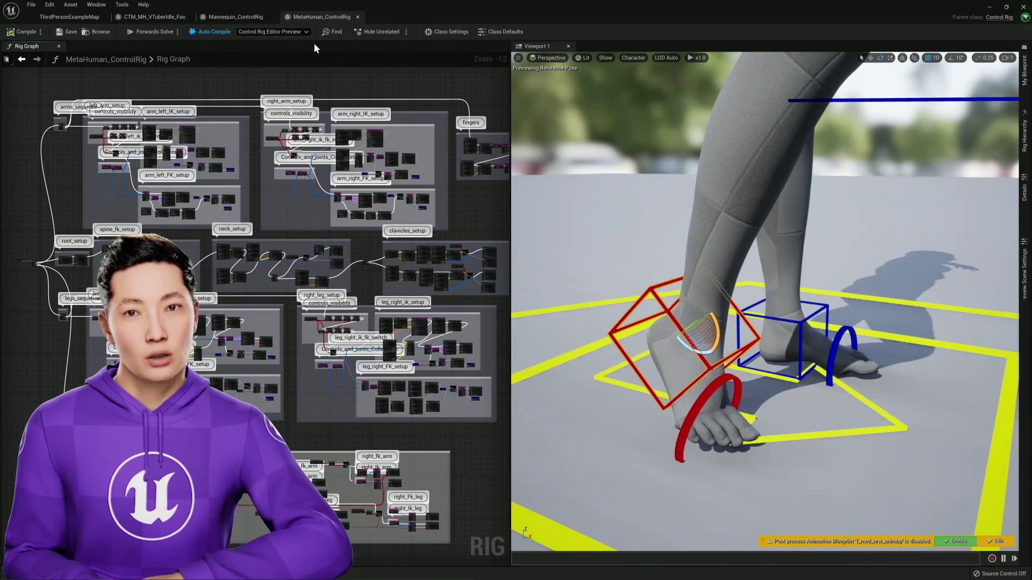
{"action": "left_click", "coordinate": [236, 16]}
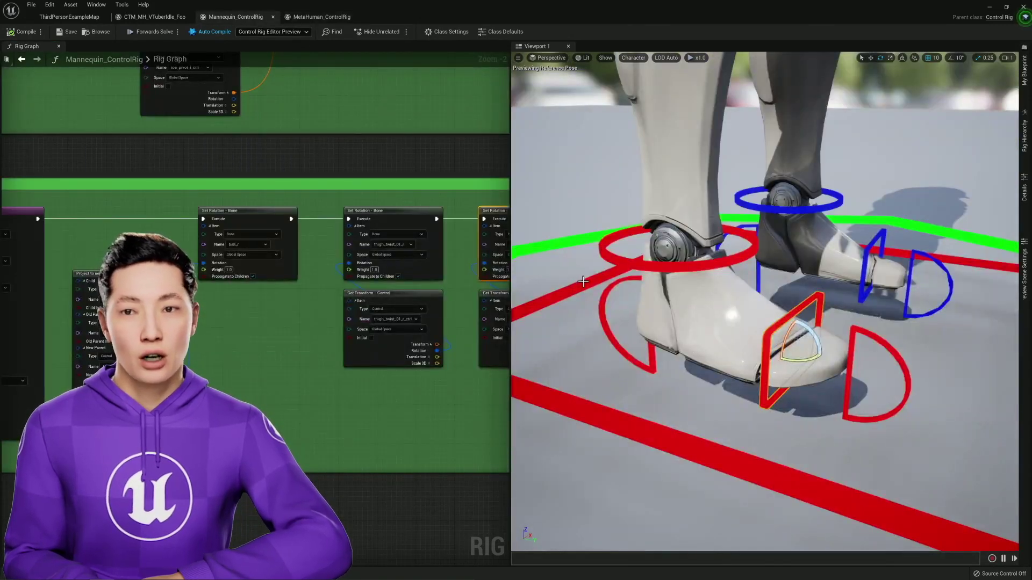